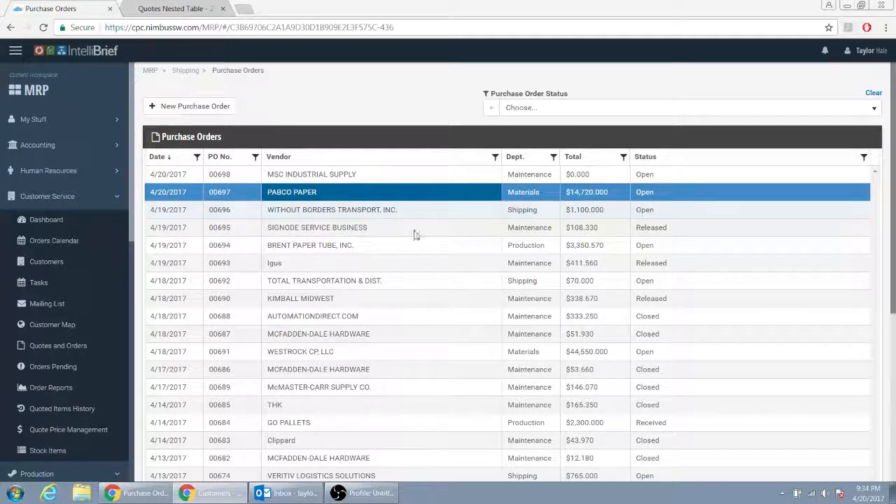
- Open the Purchase Orders list of the Production department
scroll(181, 313, "down", 1)
scroll(84, 307, "down", 1)
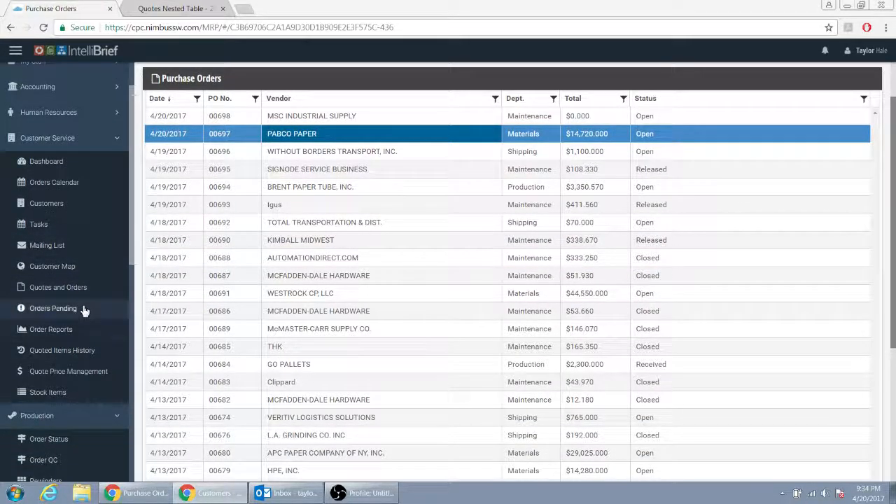
scroll(69, 329, "down", 1)
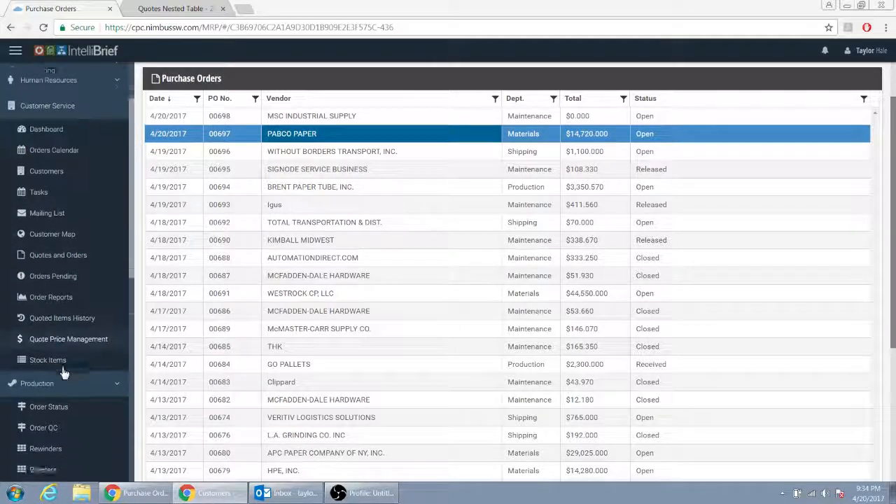
scroll(63, 367, "down", 4)
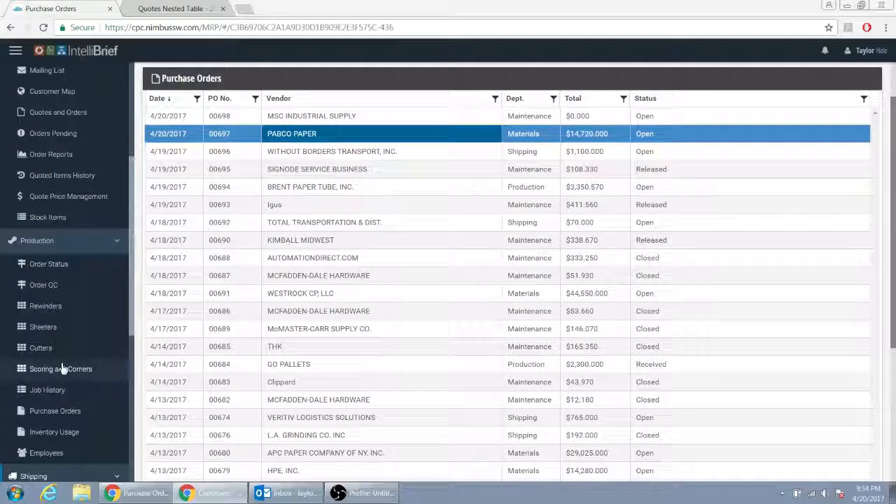
scroll(70, 399, "down", 1)
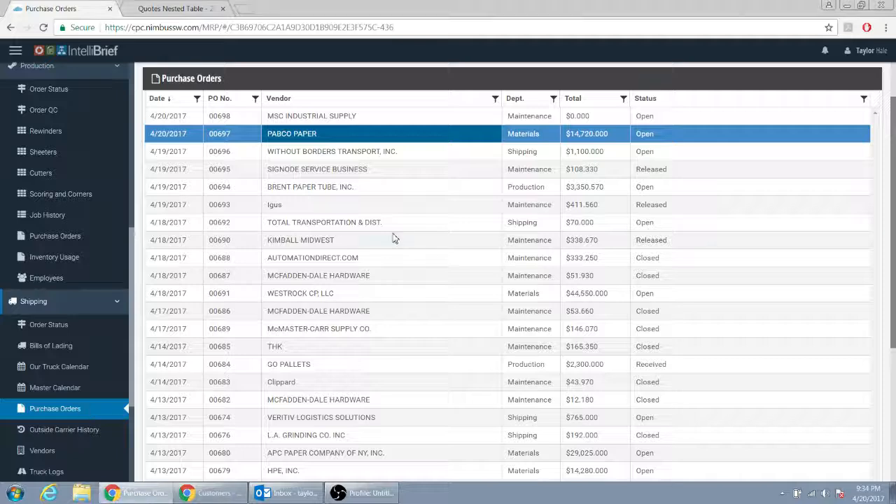
scroll(70, 315, "up", 1)
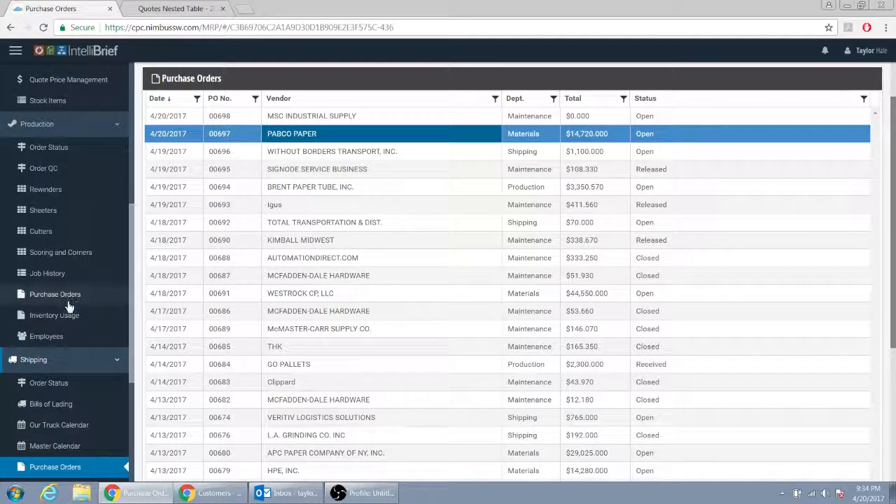
left_click(70, 297)
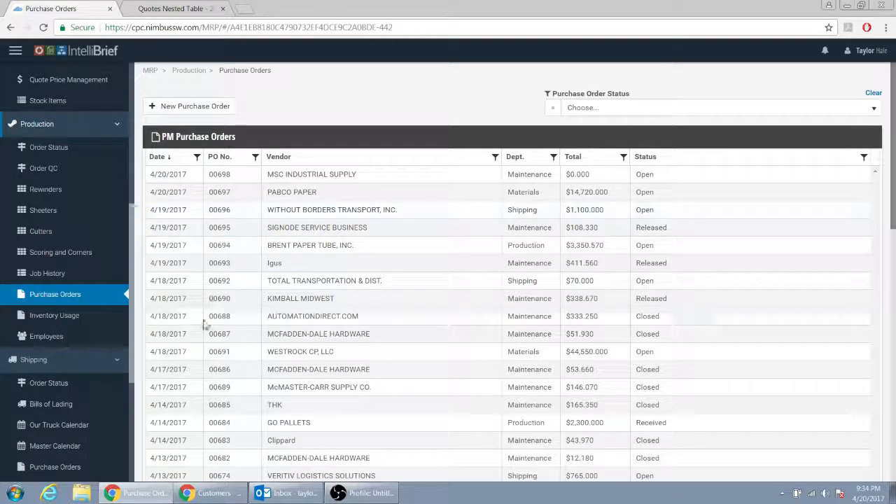
- Expand the Maintenance section and open its Purchase Orders list
scroll(84, 231, "up", 3)
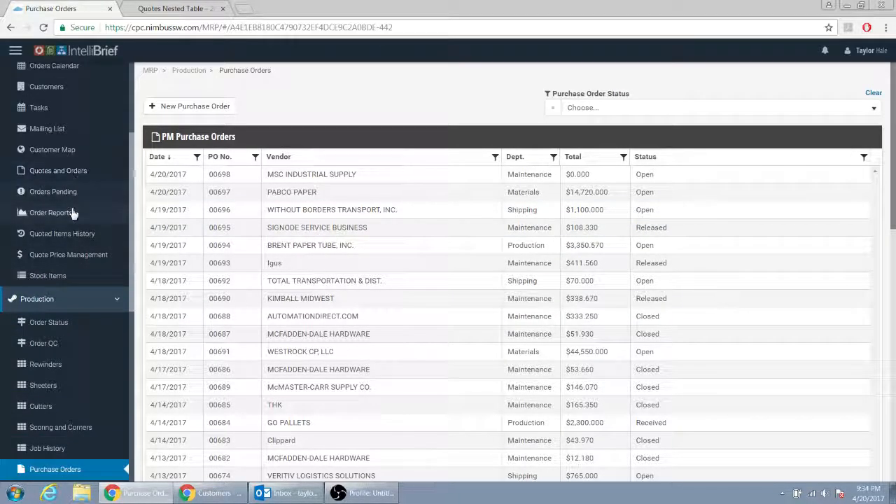
scroll(73, 217, "up", 1)
scroll(73, 223, "up", 1)
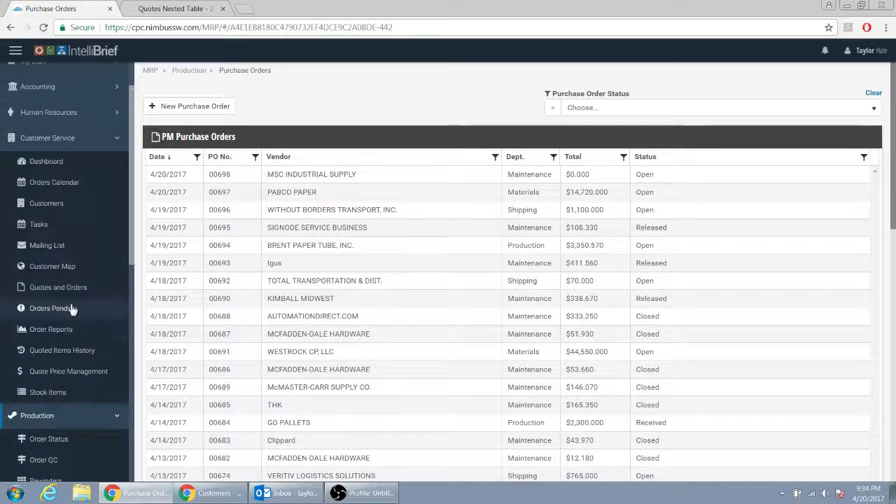
scroll(71, 354, "down", 5)
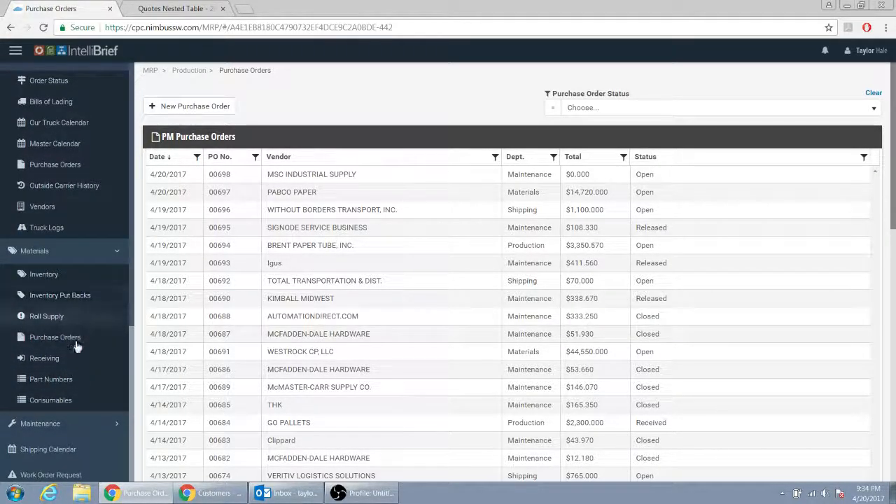
left_click(114, 424)
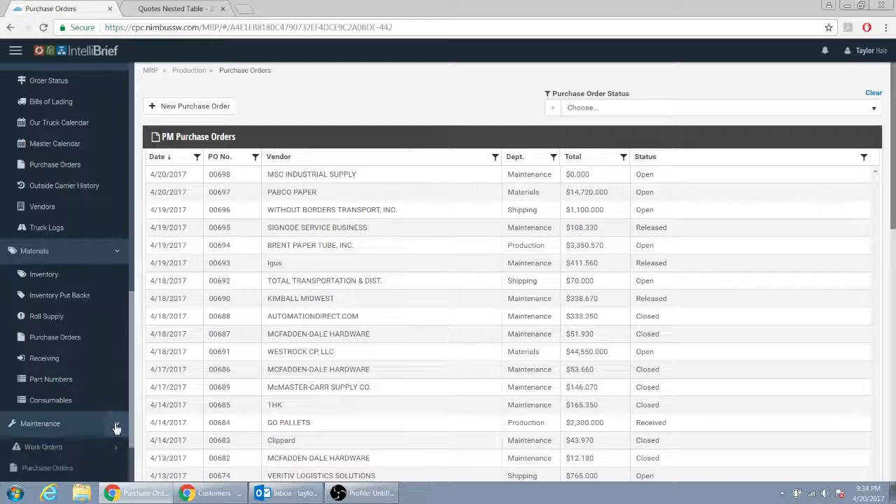
scroll(104, 411, "down", 2)
left_click(31, 354)
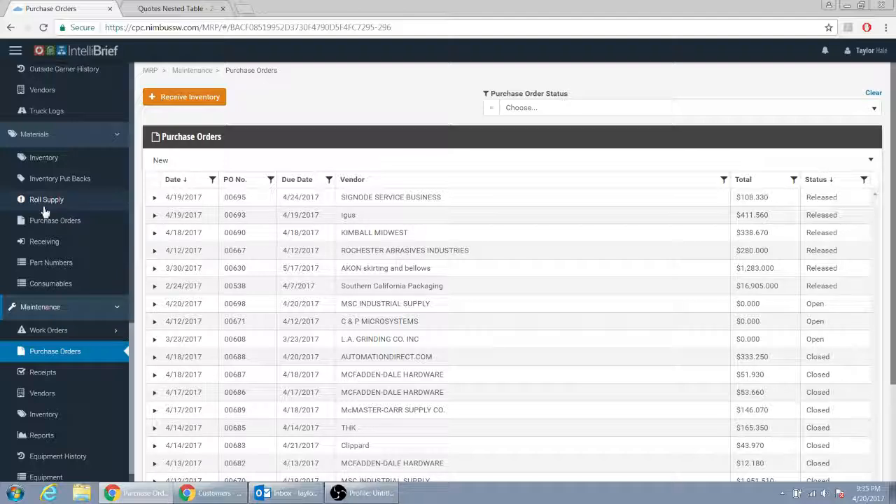
- Return to the Shipping department's Purchase Orders list and check the Purchase Order Status filter
scroll(39, 242, "up", 3)
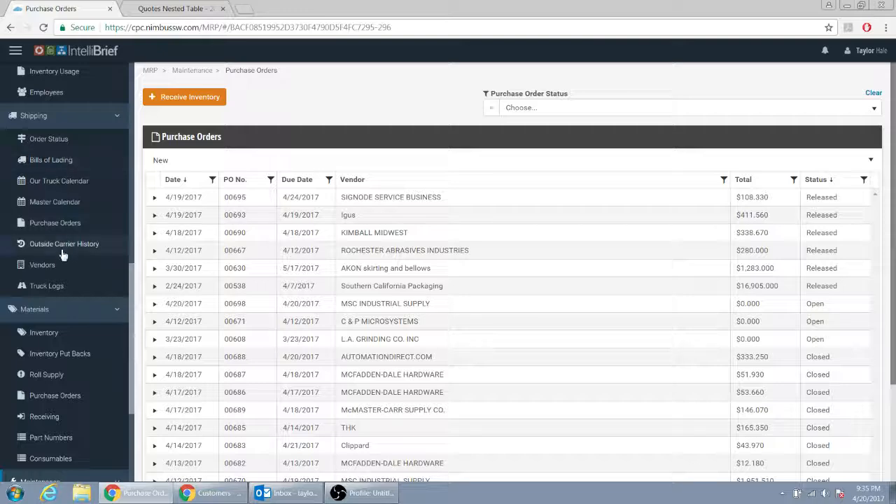
left_click(70, 223)
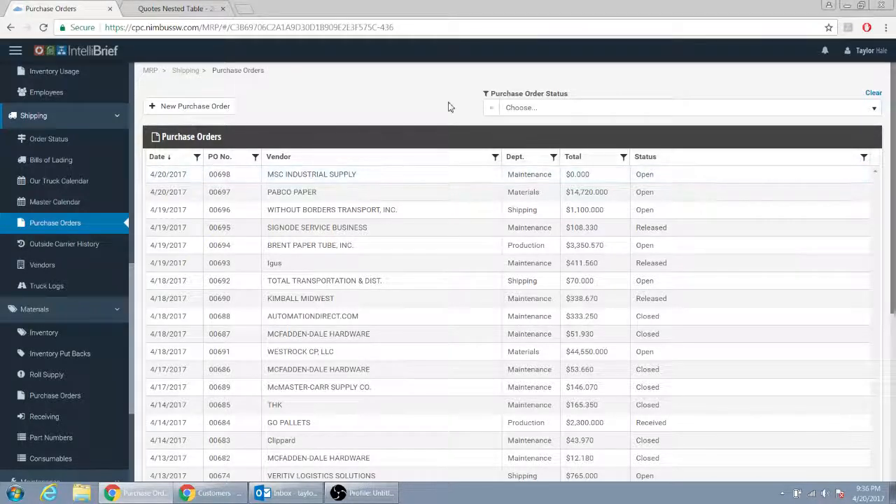
left_click(558, 109)
left_click(558, 108)
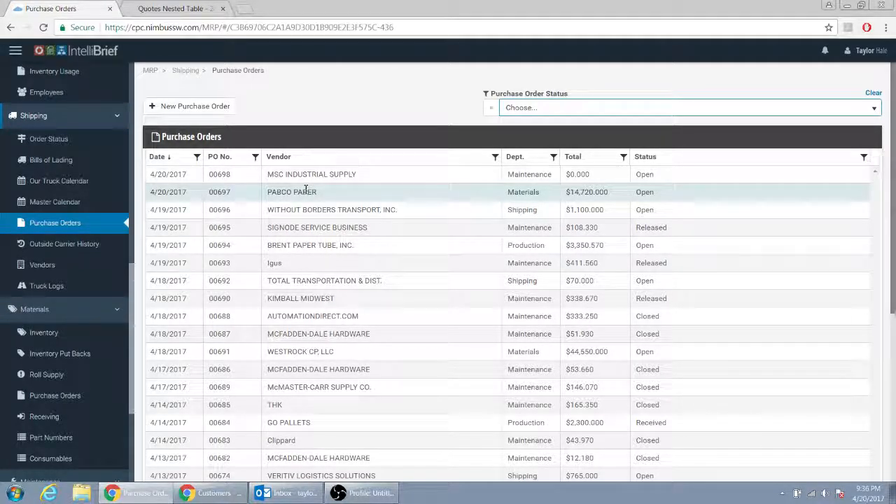
- Start a new purchase order and open a blank General PO Items form
left_click(194, 108)
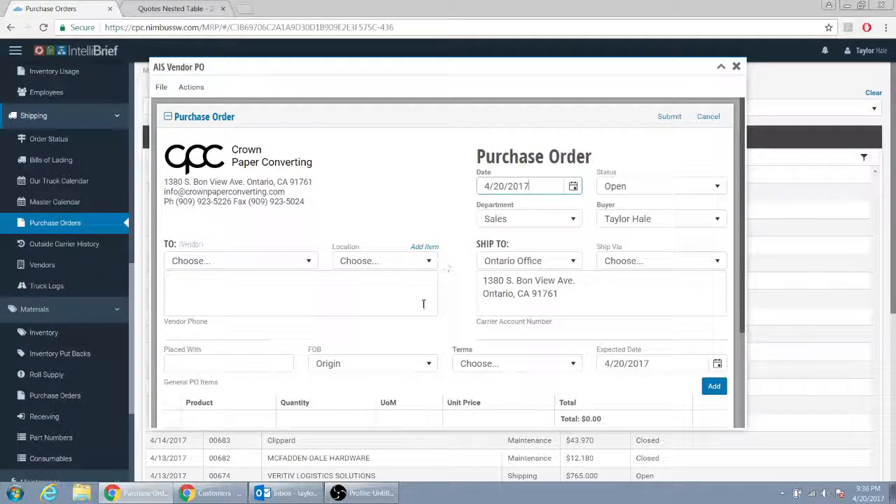
scroll(423, 304, "down", 2)
left_click(714, 270)
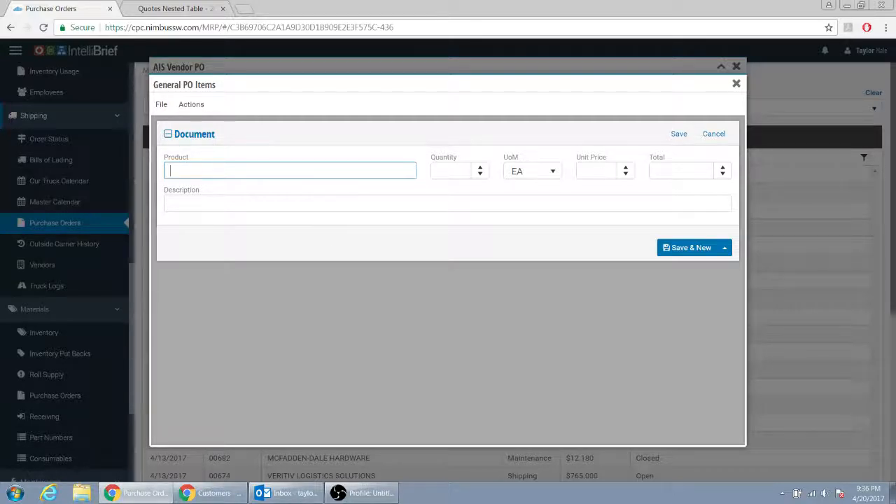
- Switch to the Customers window, view the quote's blank item form, and close the open quote without saving
key("alt+Tab")
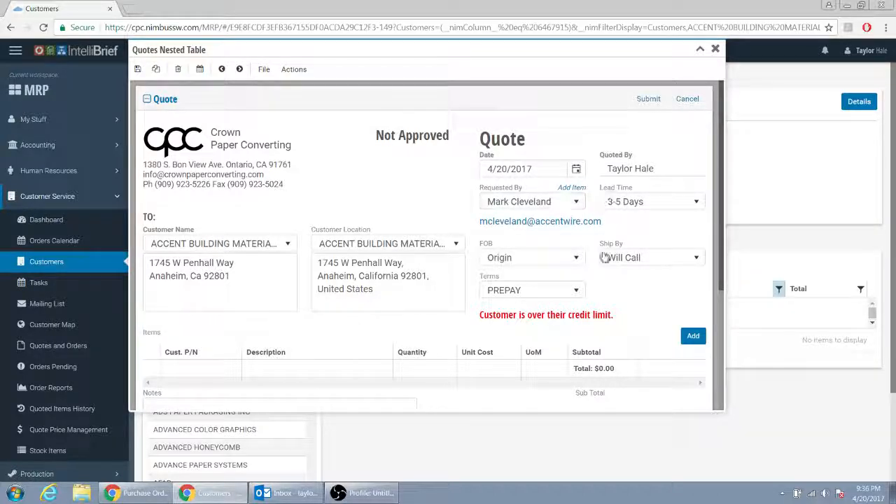
left_click(693, 336)
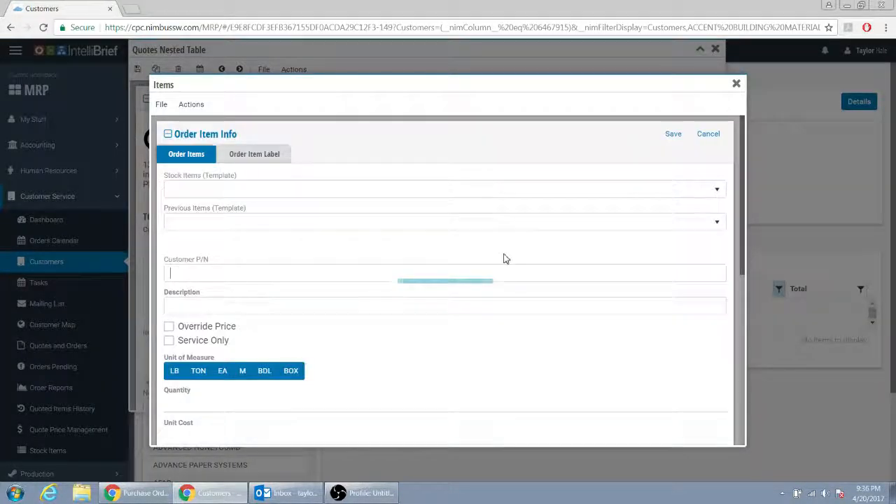
left_click(735, 83)
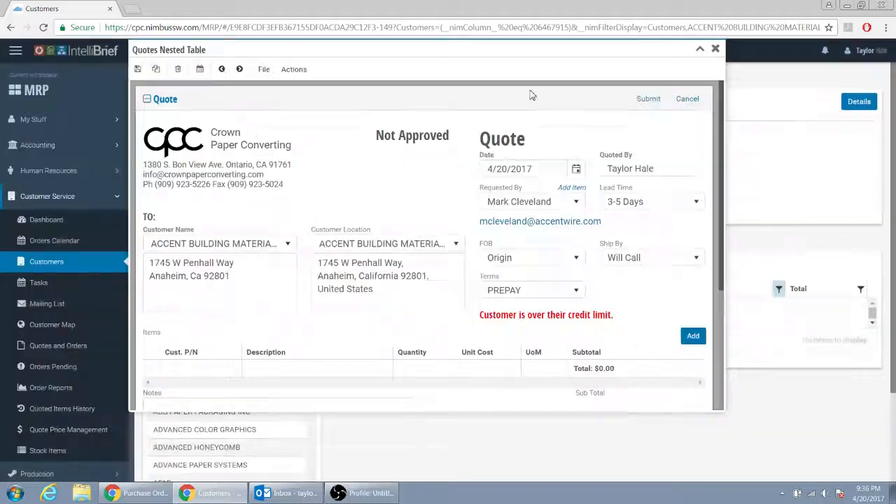
left_click(714, 49)
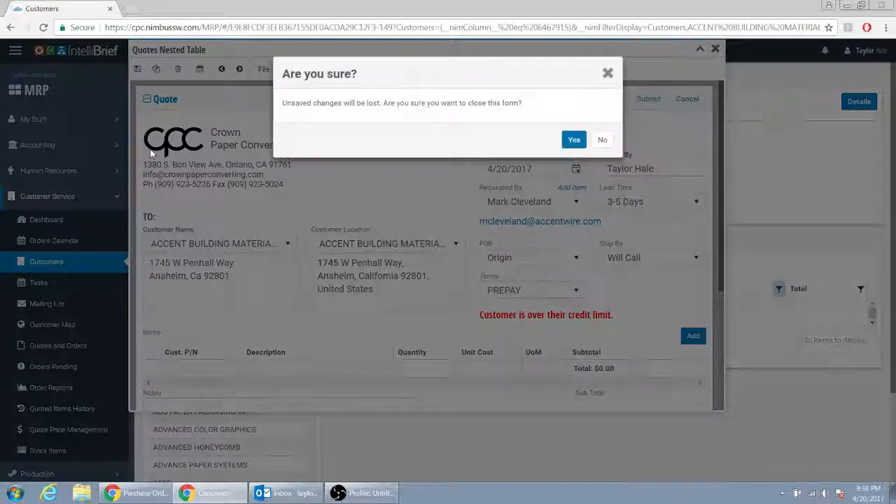
left_click(574, 139)
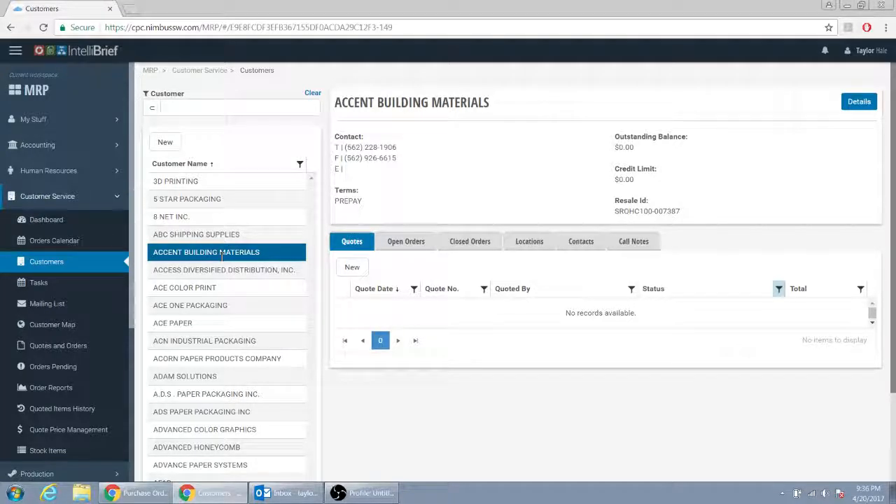
- Start a quote for ACCENT BUILDING MATERIALS and fill a new item from the previous item 024CPPRECISG01 - 23 X 35 CHIPBOARD PAD
left_click(352, 266)
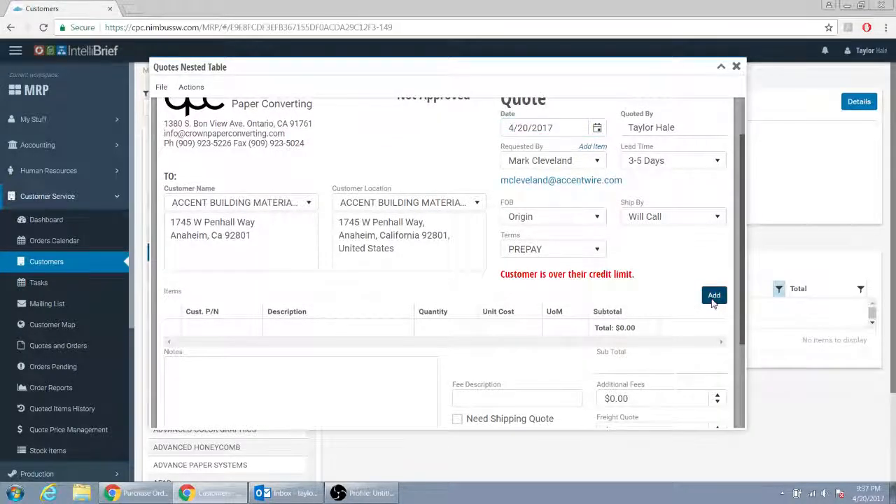
left_click(714, 298)
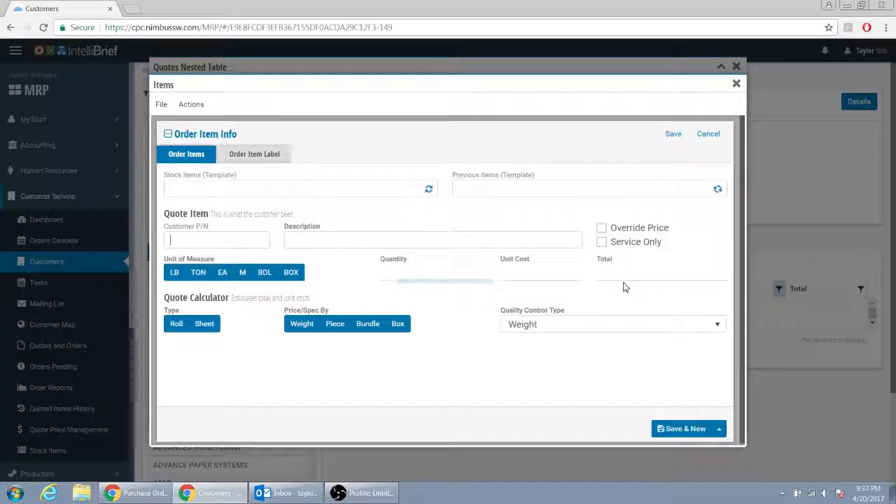
left_click(544, 195)
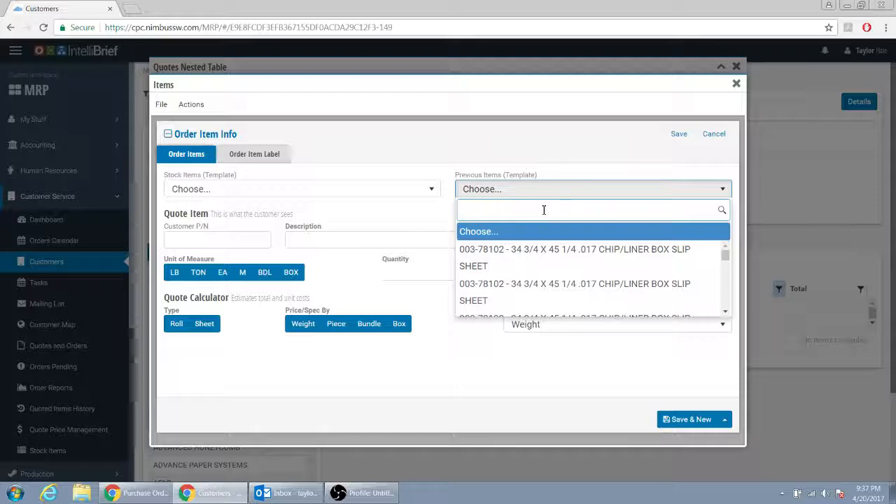
type("4")
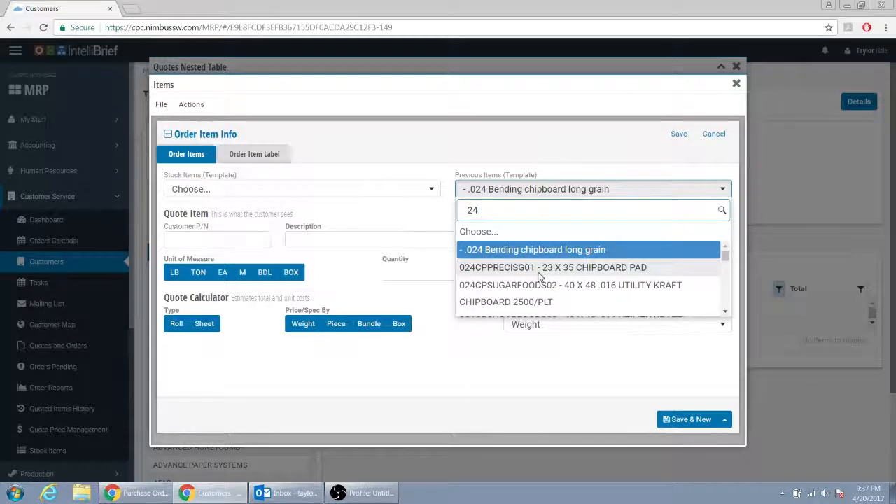
left_click(542, 270)
scroll(481, 320, "down", 5)
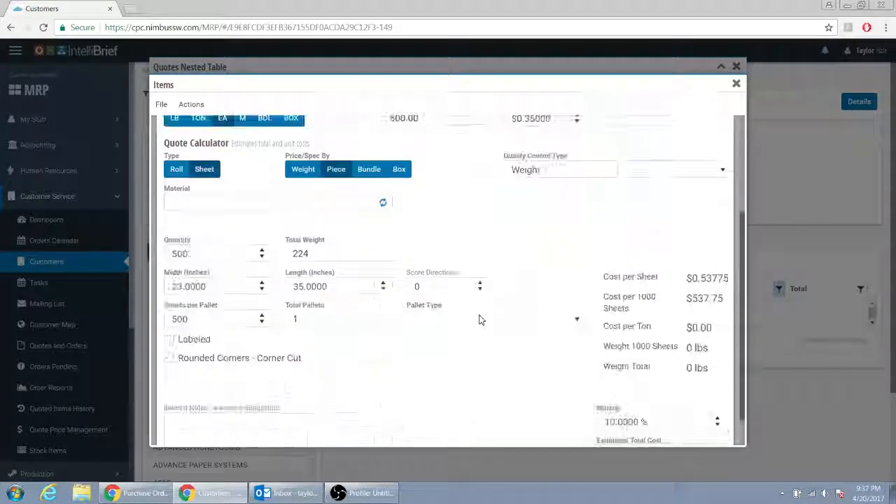
scroll(469, 367, "down", 1)
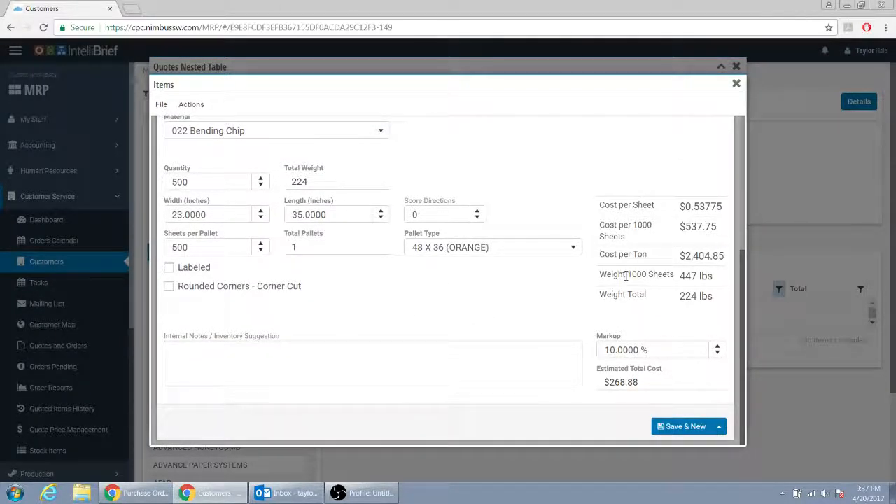
scroll(626, 275, "up", 5)
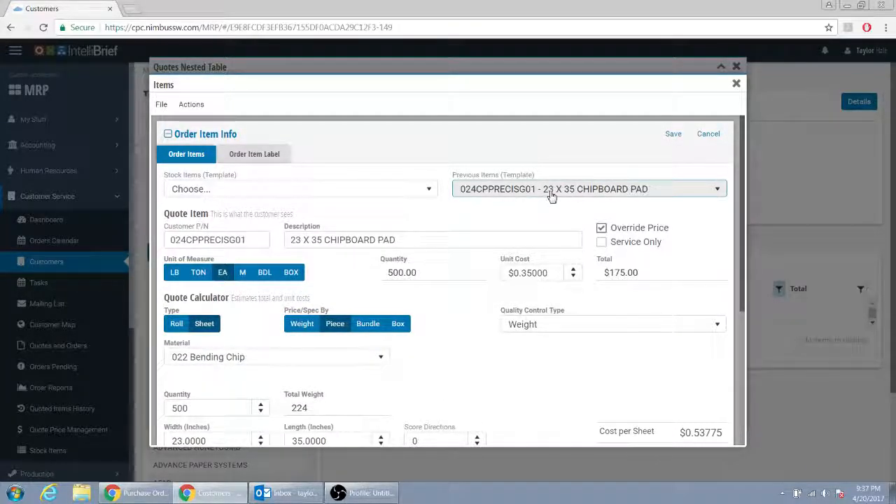
- Discard the unsaved item and quote and return to the purchase order window
left_click(736, 84)
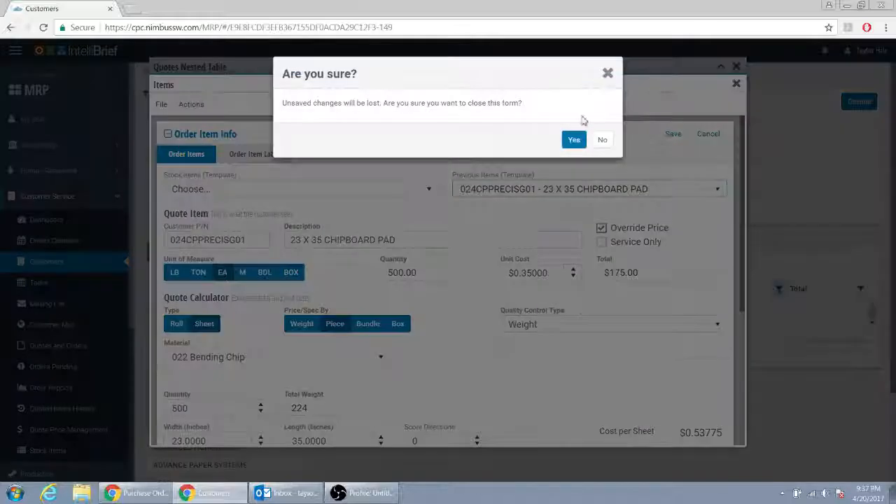
left_click(574, 140)
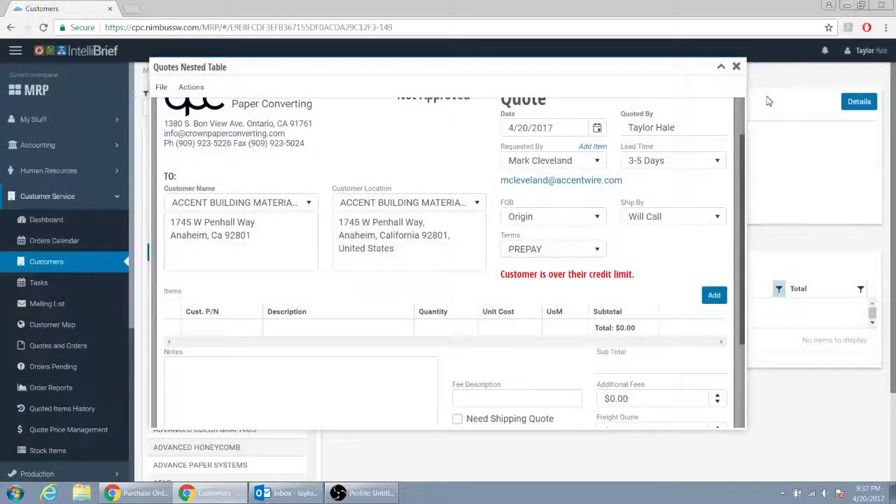
left_click(737, 68)
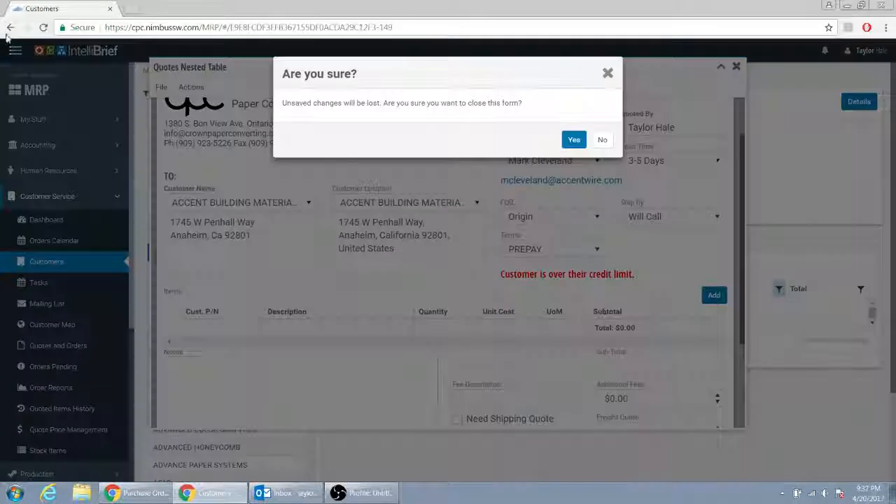
left_click(574, 139)
left_click(847, 6)
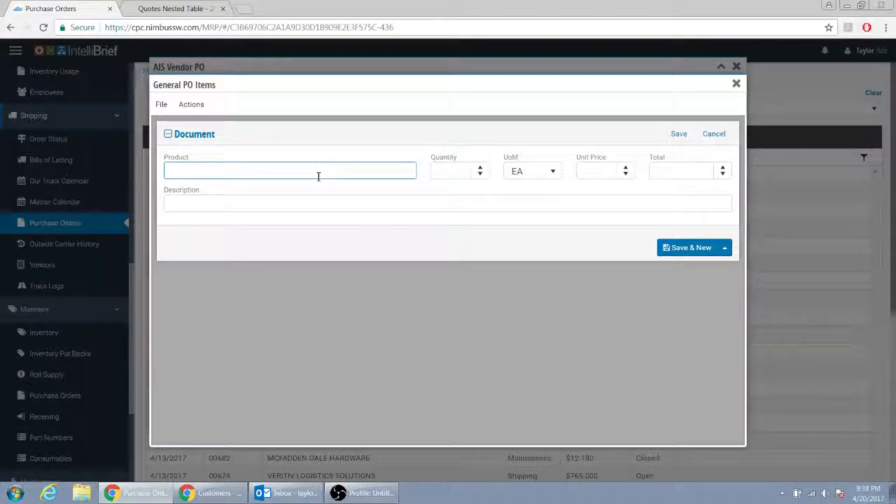
- Look through the Quantity, Product and Unit Price fields of the blank purchase order item
left_click(454, 171)
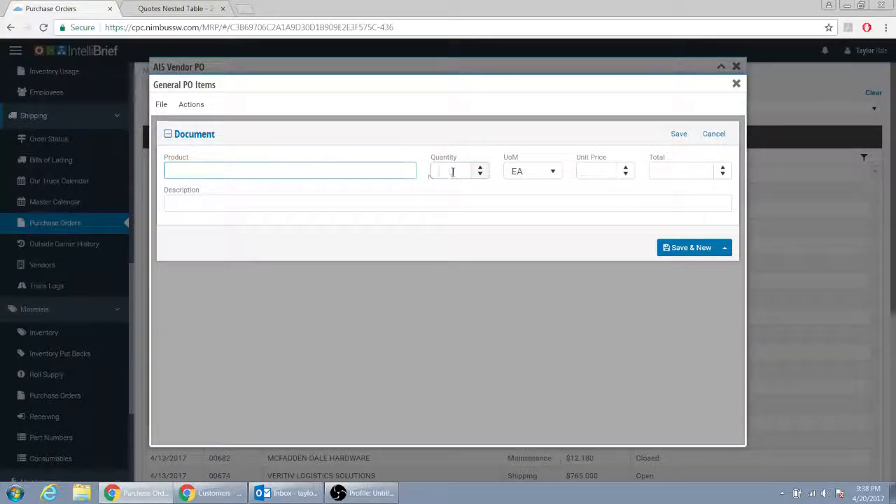
left_click(273, 173)
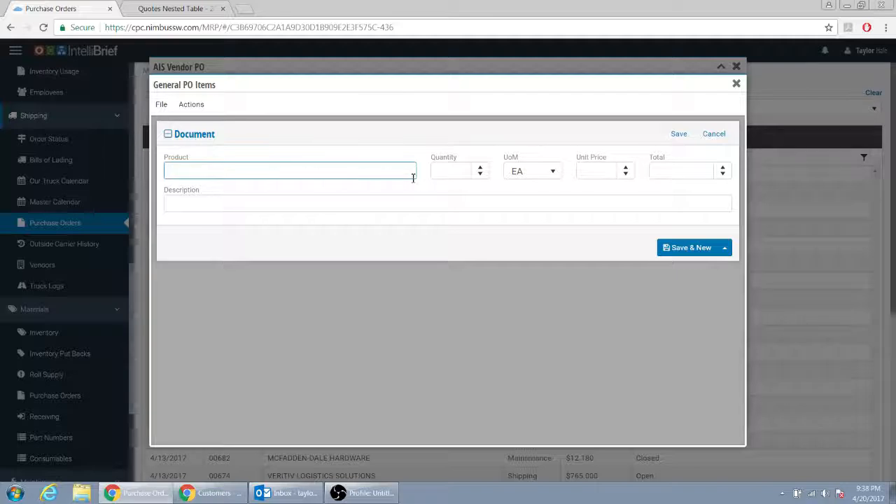
left_click(594, 171)
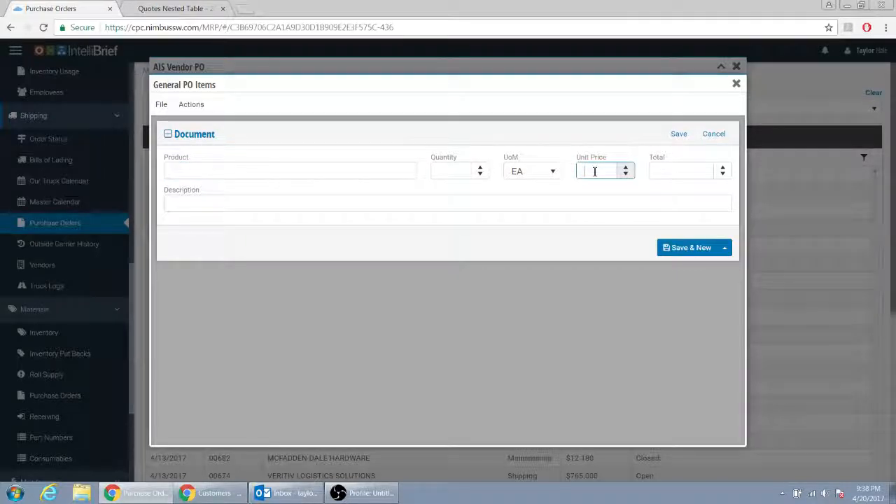
- Close the blank purchase order item and start another with product DAFD and description AADSFADSF
left_click(444, 171)
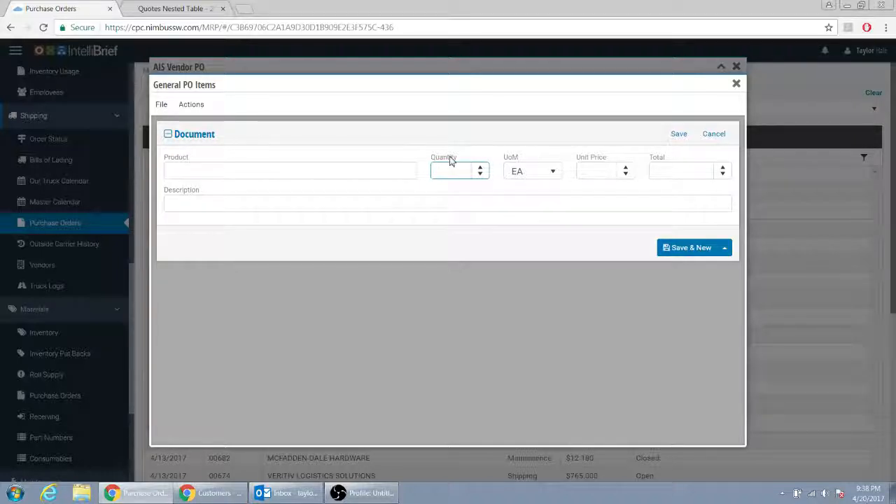
left_click(736, 84)
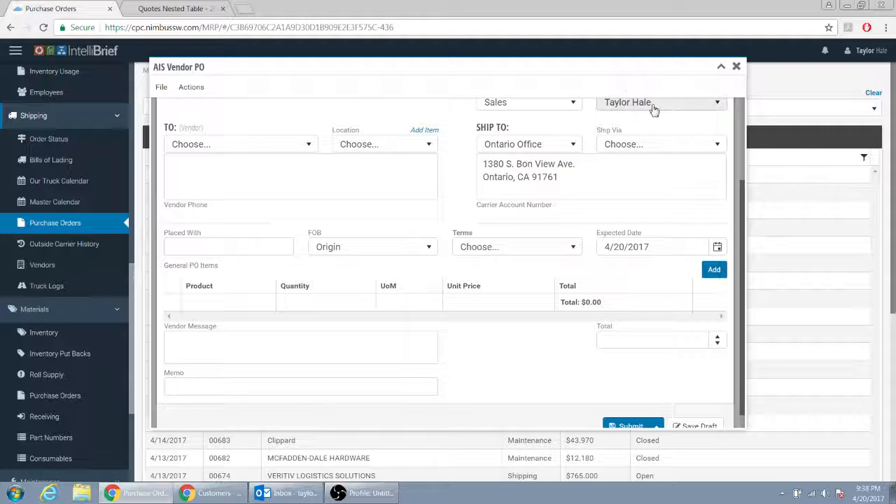
left_click(714, 271)
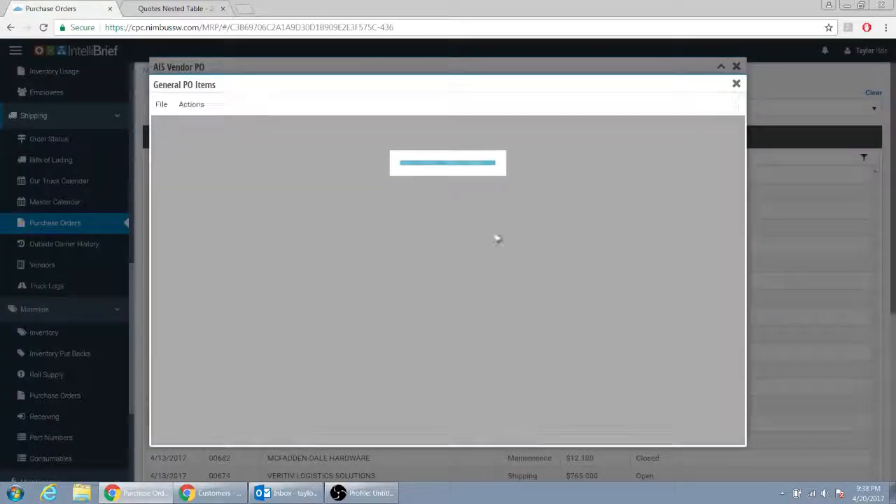
left_click(276, 171)
type("DAFD")
left_click(278, 202)
type("AADSFADSF")
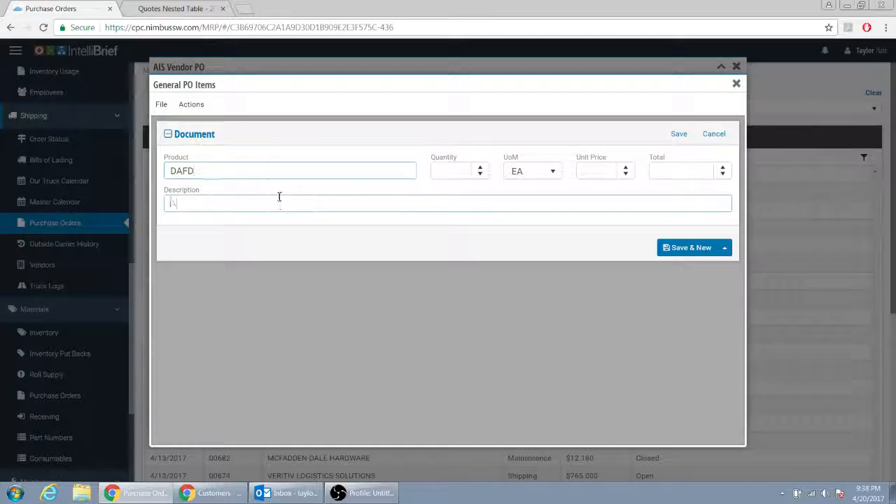
- Give the item quantity 2, unit price $21.00 and total $422.00, save it and return to the purchase order
left_click(462, 171)
type("2")
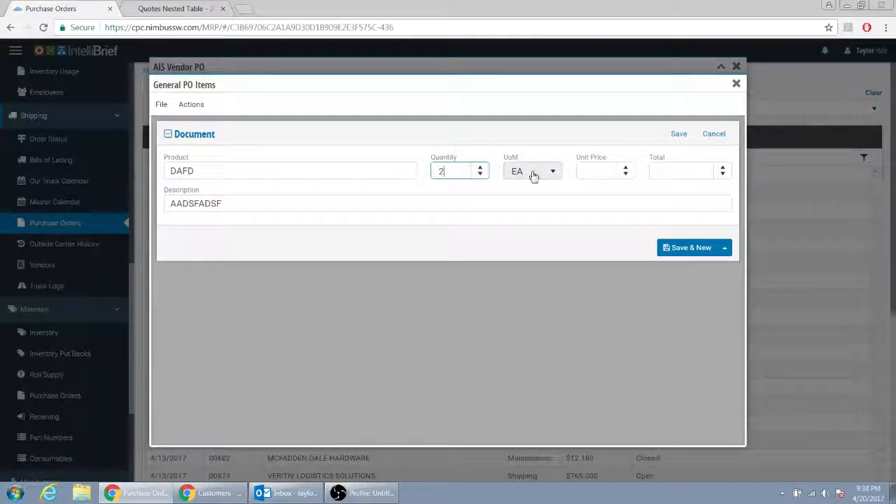
left_click(592, 171)
type("21")
left_click(667, 172)
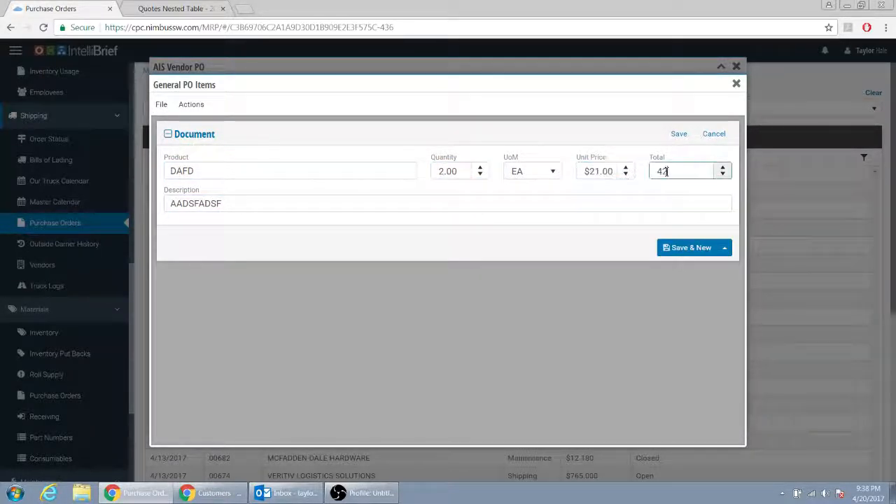
left_click(692, 247)
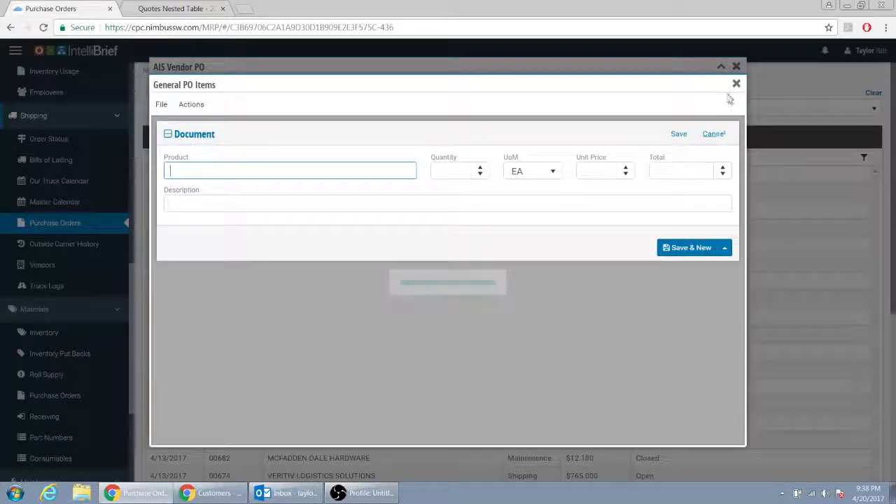
left_click(736, 83)
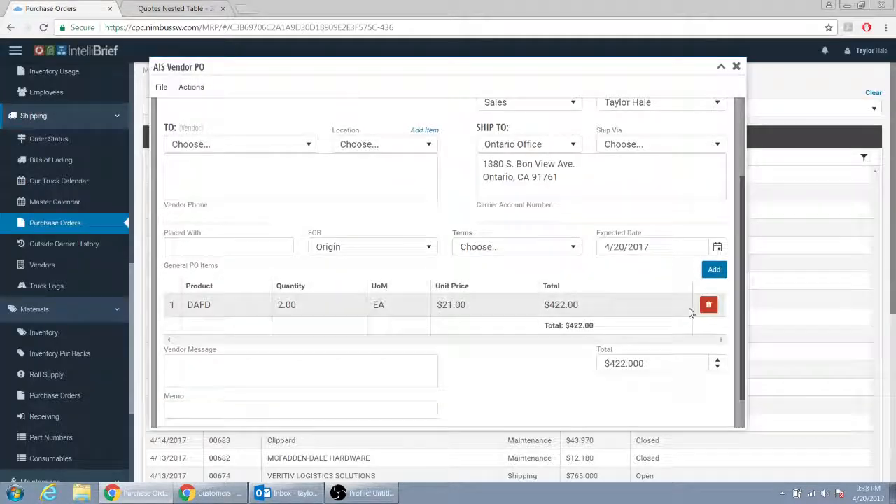
- View the saved DAFD item from the purchase order's item table and discard the unsaved purchase order
double_click(688, 305)
left_click(737, 85)
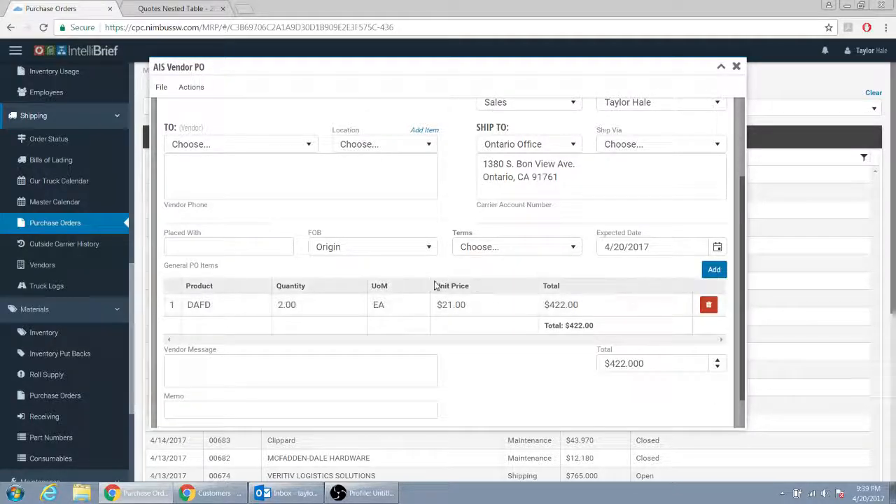
left_click(736, 65)
left_click(574, 141)
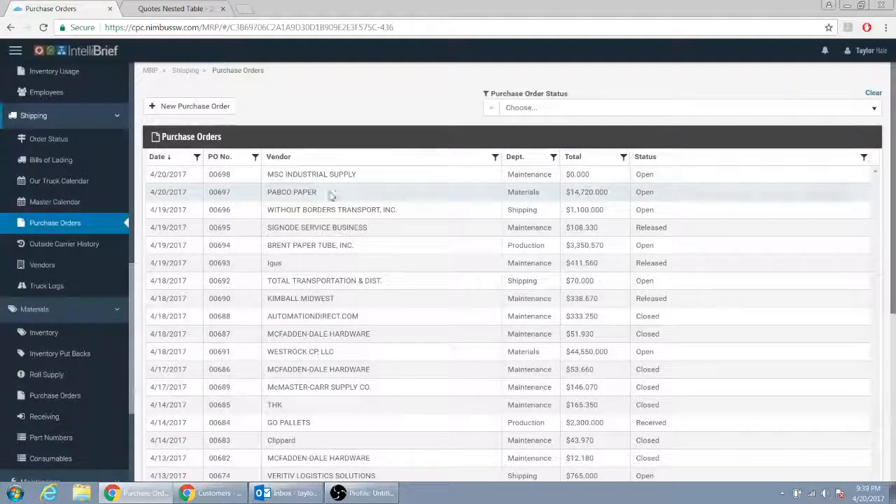
- Review the line items of the PABCO PAPER purchase order in the Materials department and close it
double_click(323, 198)
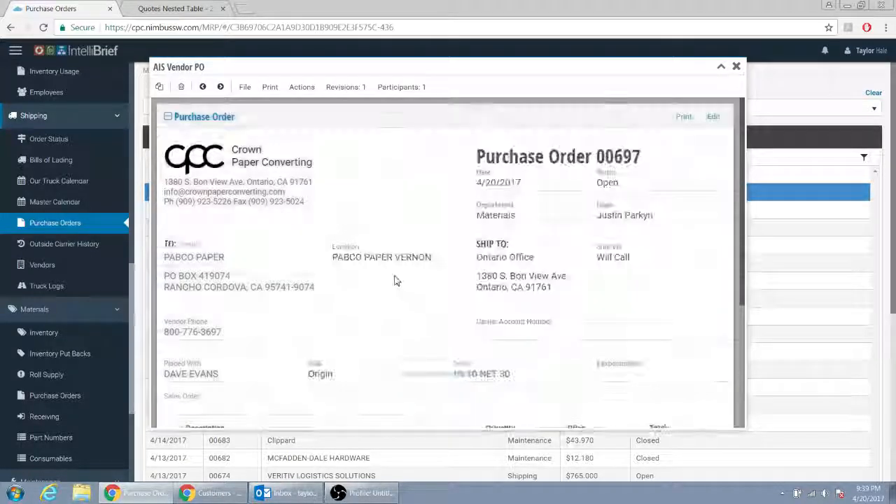
scroll(395, 277, "down", 3)
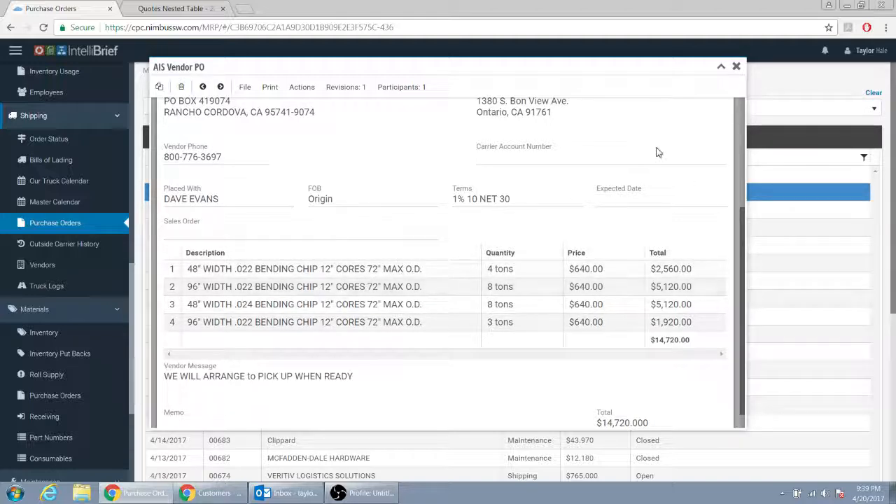
left_click(736, 66)
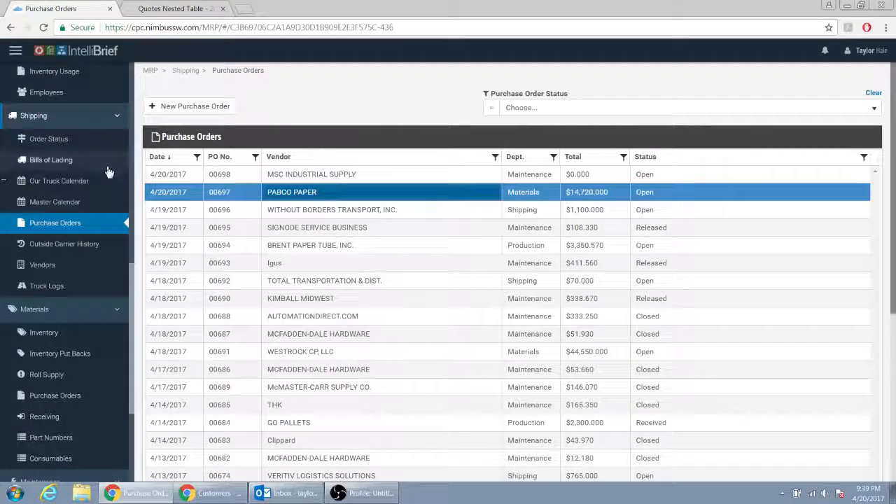
- Go to the Customer Service customer list and show the quotes of A.D.S. PAPER PACKAGING INC
scroll(78, 210, "up", 5)
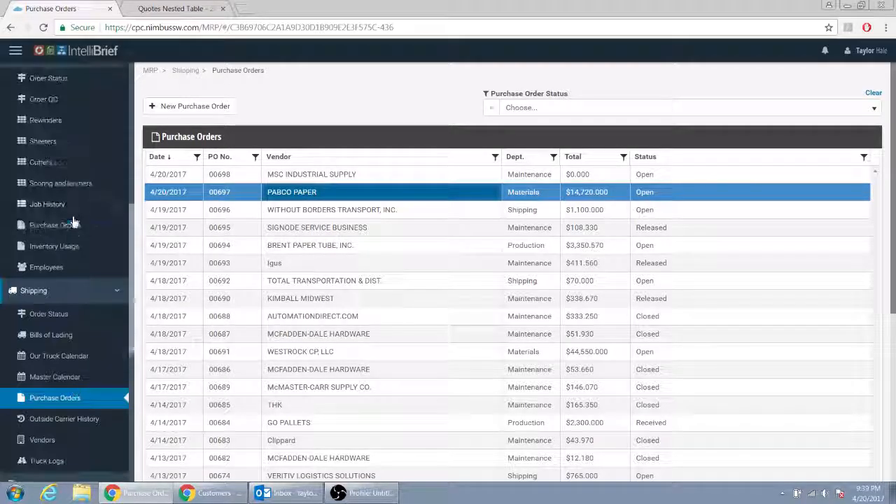
scroll(70, 166, "up", 3)
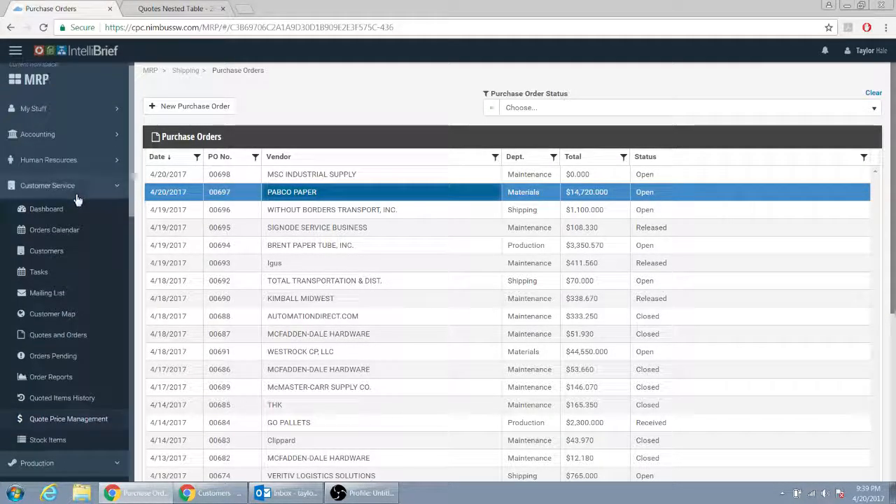
left_click(73, 256)
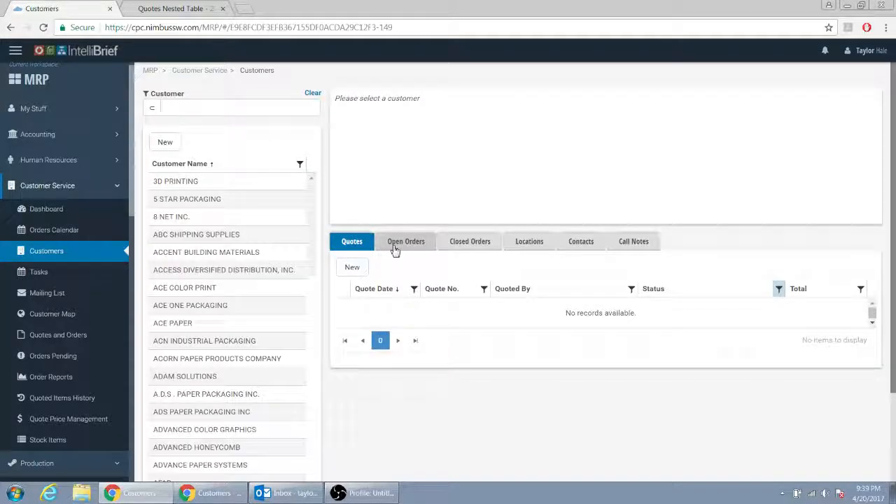
left_click(229, 200)
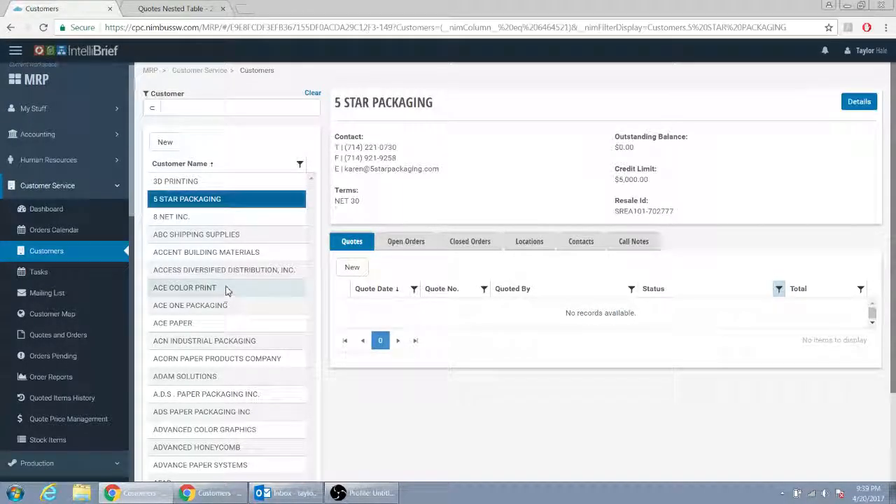
scroll(231, 293, "down", 2)
left_click(284, 278)
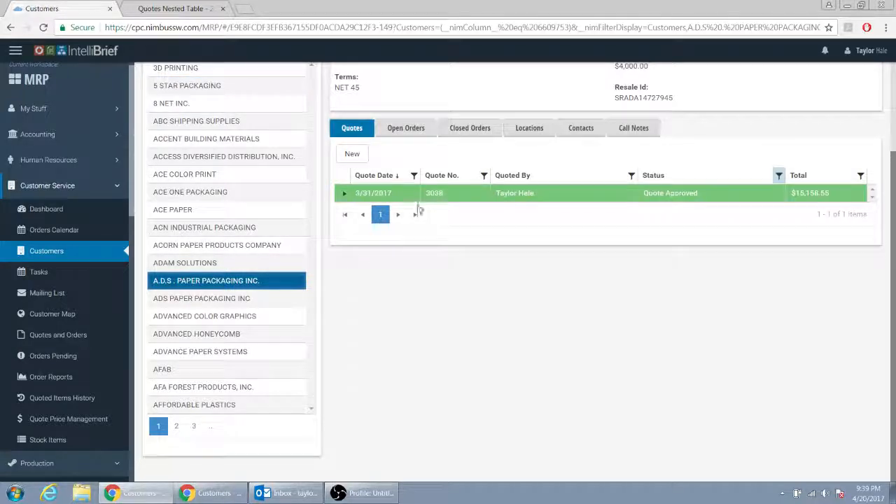
- Open the approved 3/31/2017 quote for editing and view its items table
double_click(381, 194)
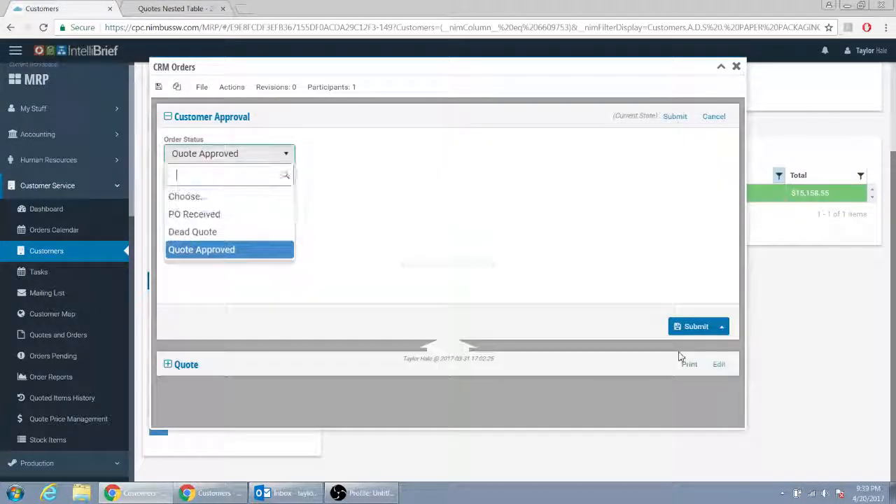
left_click(719, 364)
scroll(559, 331, "down", 8)
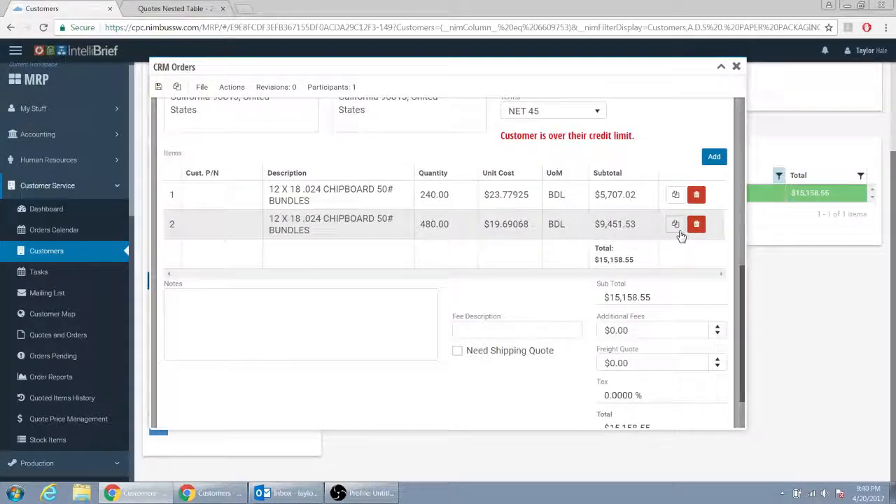
- Duplicate the quote's second item, 12 X 18 .024 CHIPBOARD 50# BUNDLES, five times and close the quote without saving
left_click(677, 225)
left_click(678, 225)
left_click(677, 226)
left_click(677, 226)
left_click(677, 225)
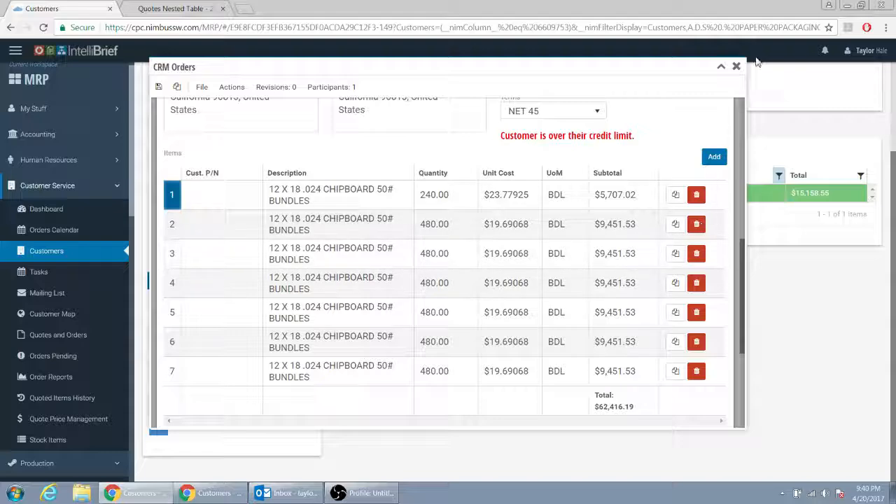
left_click(736, 66)
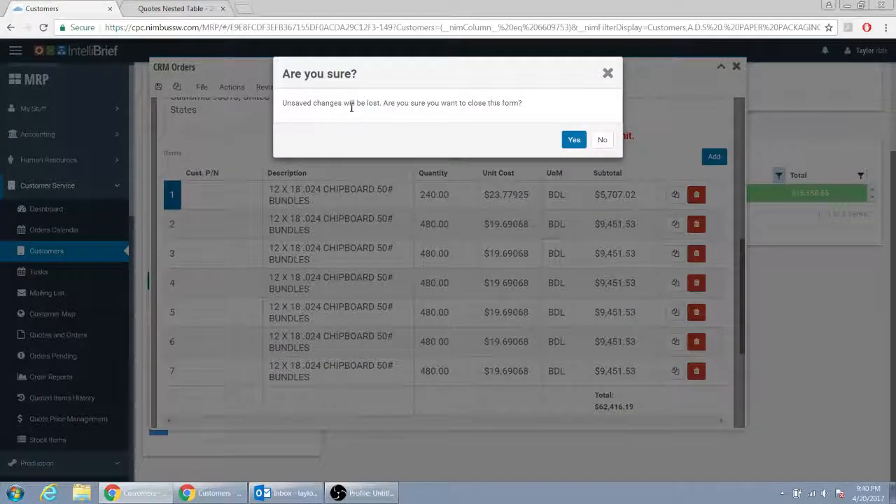
left_click(572, 142)
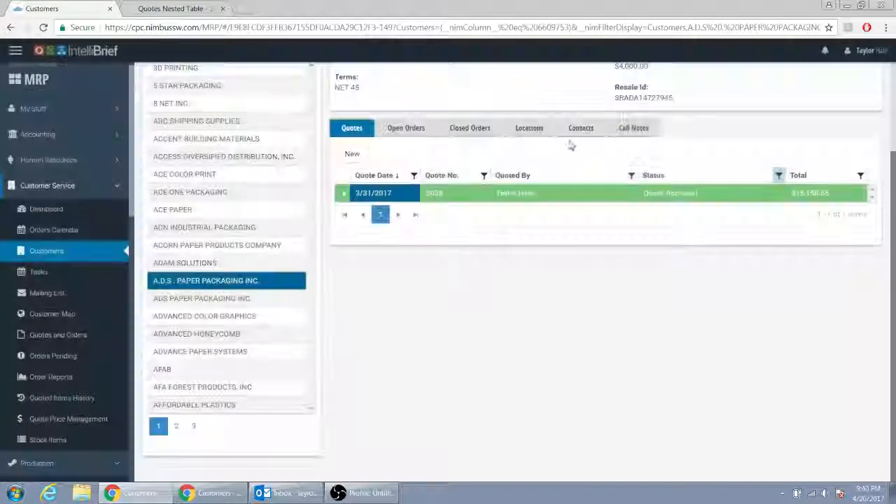